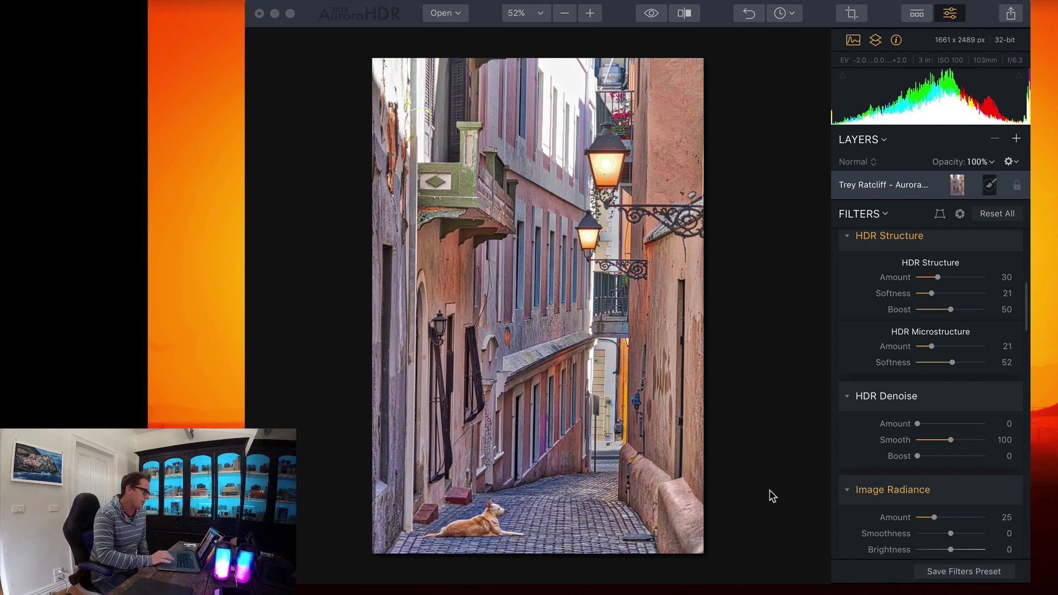
Compare the edited alley photo with the original, then move the split-view divider toward the left edge
left_click(655, 14)
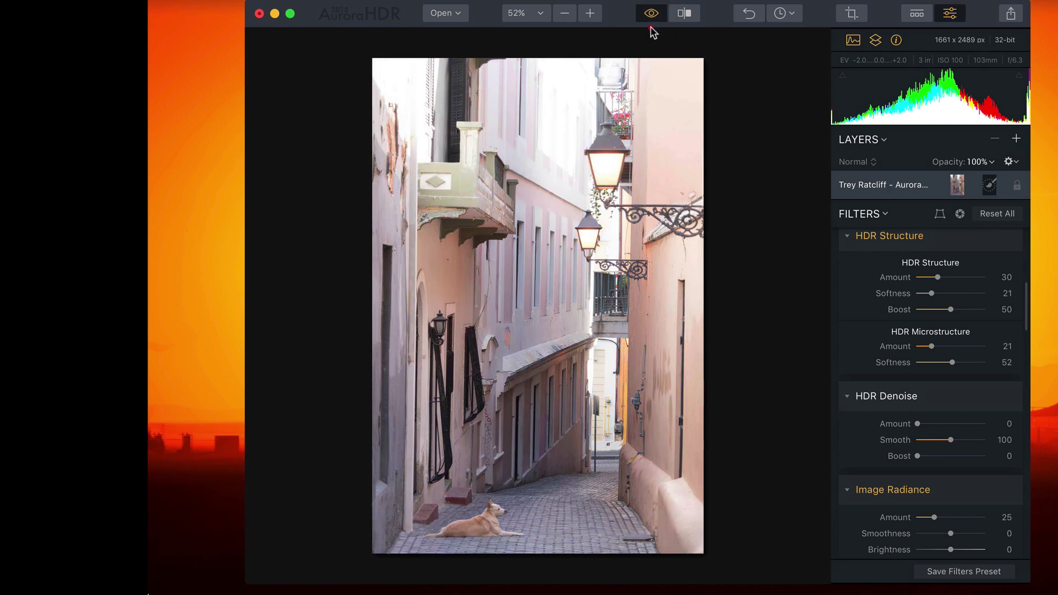
left_click(652, 14)
left_click(651, 15)
left_click(679, 18)
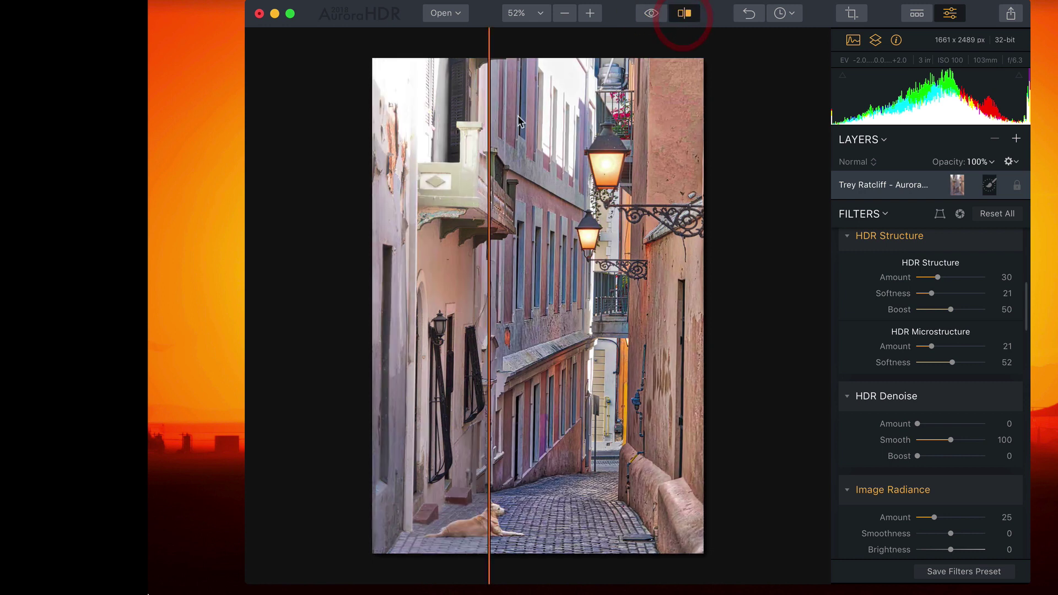
left_click_drag(489, 125, 406, 76)
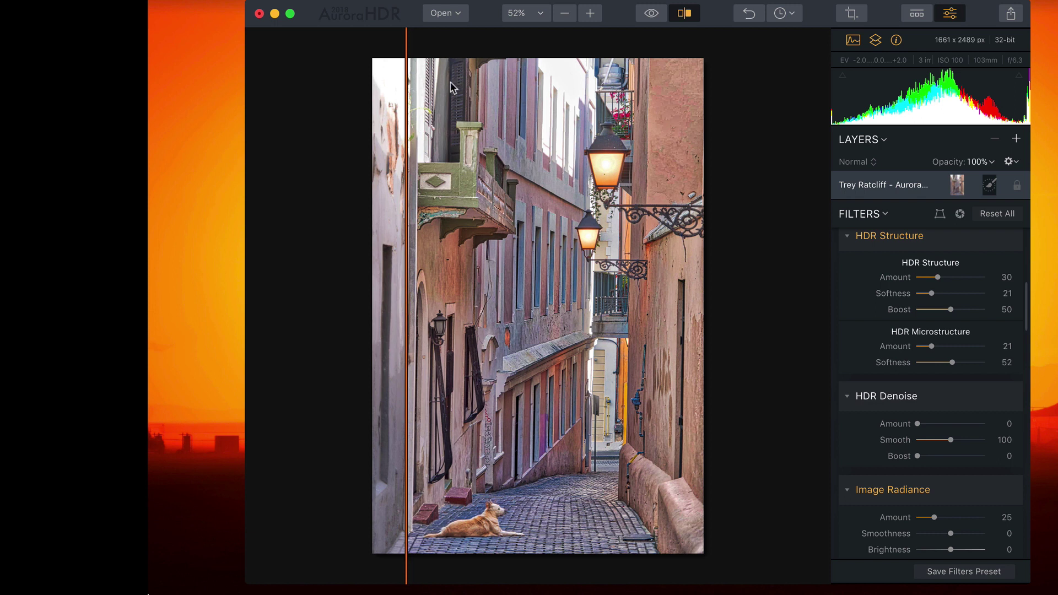
mouse_move(405, 85)
left_mouse_down()
mouse_move(663, 77)
mouse_move(490, 82)
mouse_move(404, 70)
mouse_move(642, 76)
mouse_move(404, 69)
left_mouse_up()
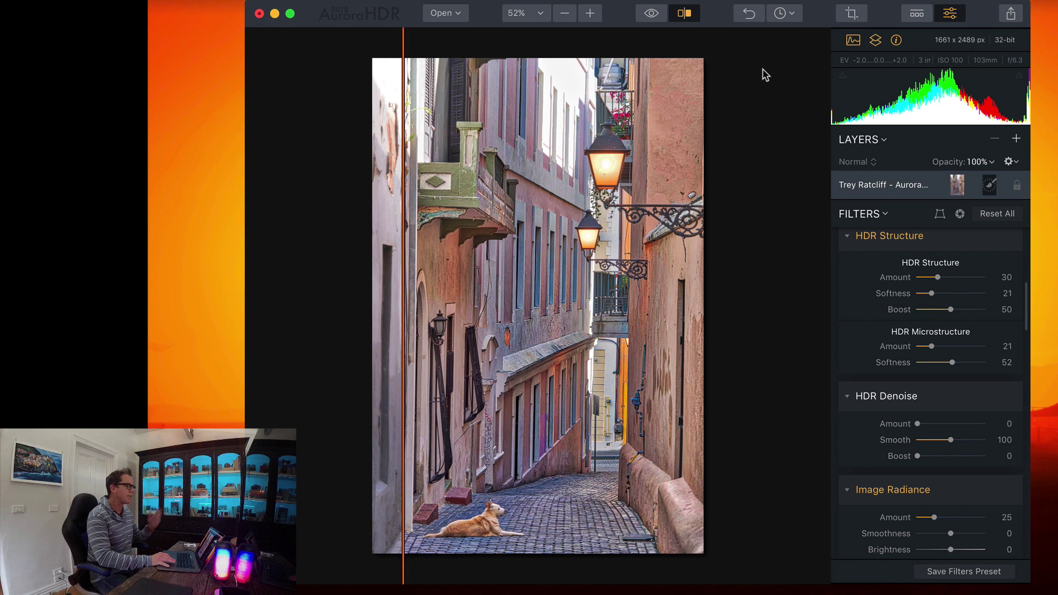
Check the History list, peek at the Transform and Lens Correction settings, then hide the filters panel
left_click(795, 14)
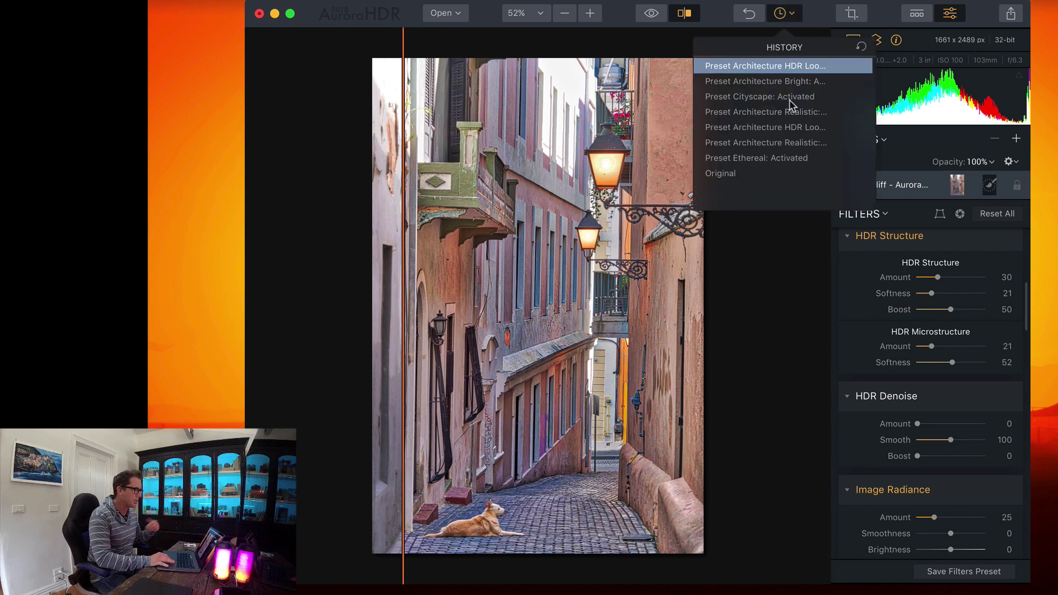
left_click(795, 16)
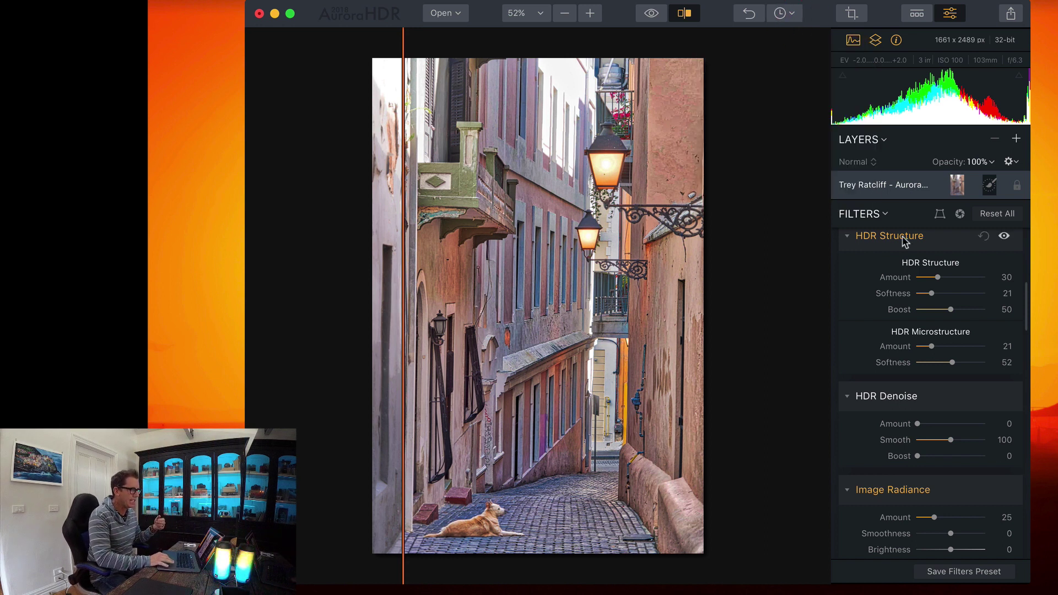
left_click(939, 213)
left_click(940, 214)
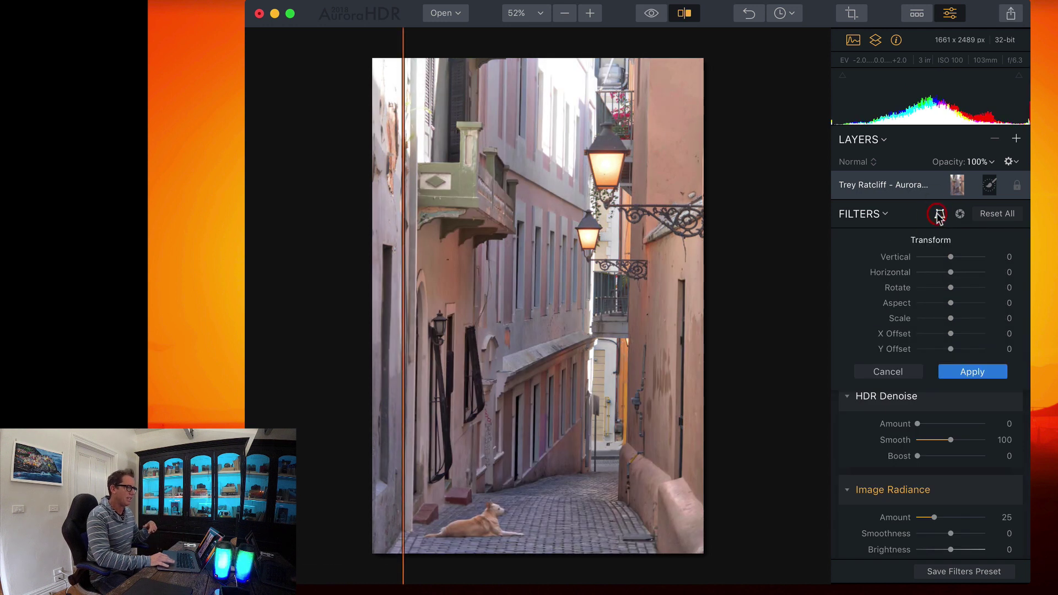
left_click(960, 214)
left_click(960, 214)
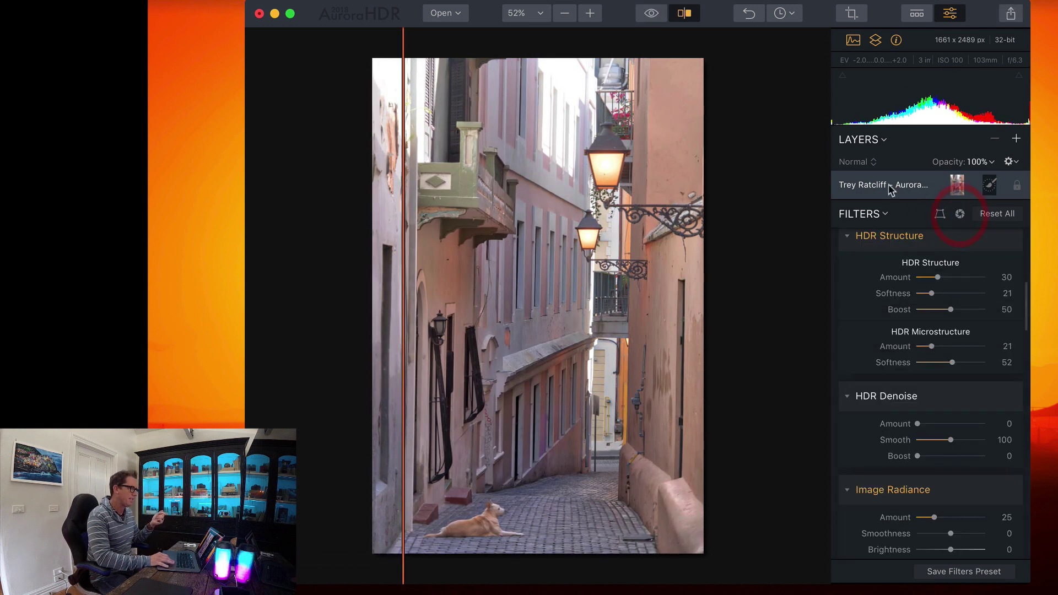
left_click(950, 14)
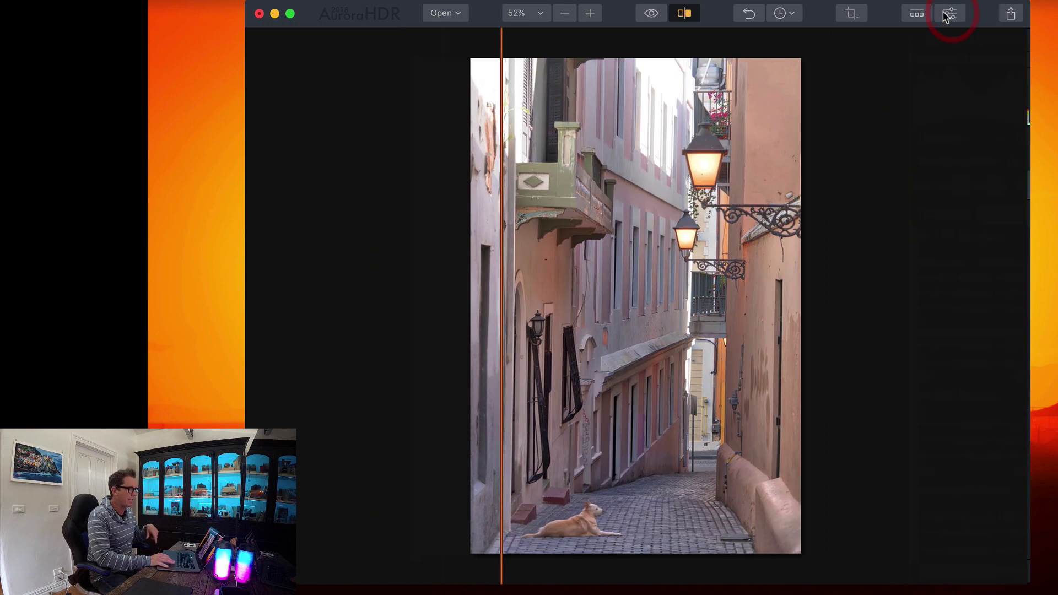
Show the presets strip with Compare turned off, and switch to the Realistic HDR category
left_click(916, 14)
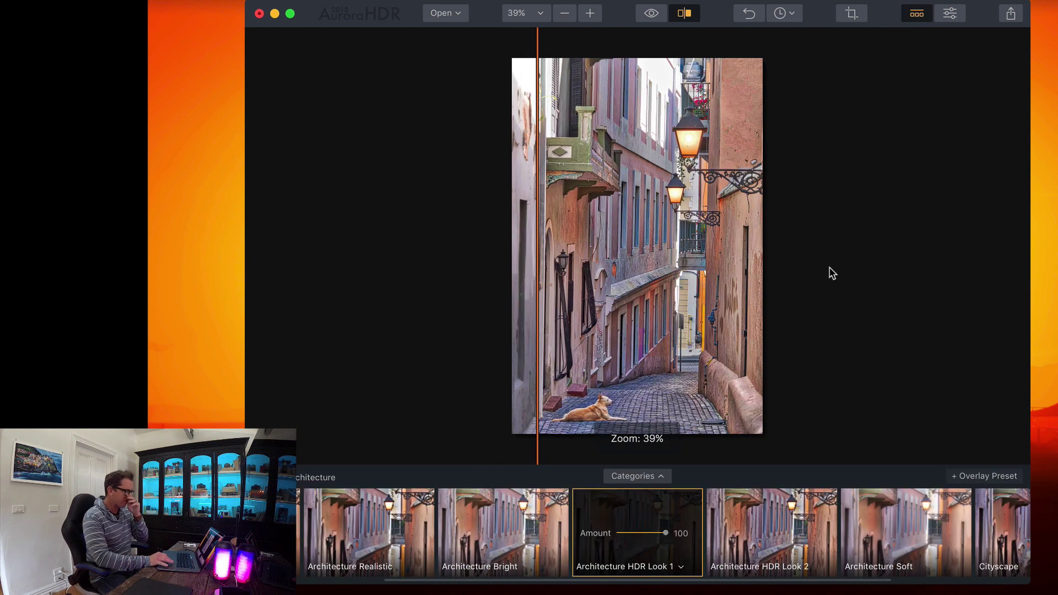
left_click(685, 15)
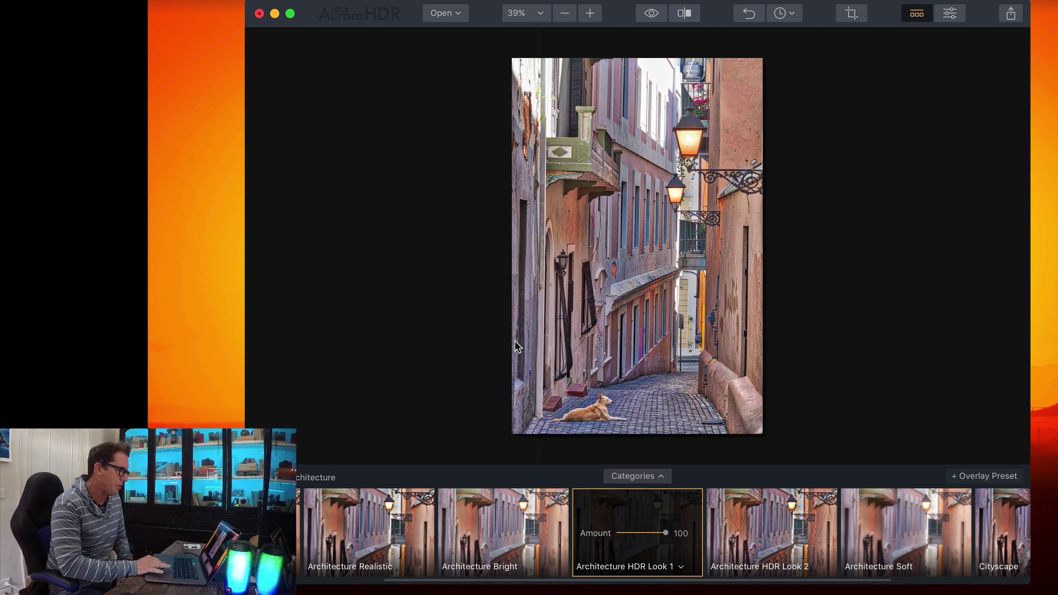
left_click(652, 477)
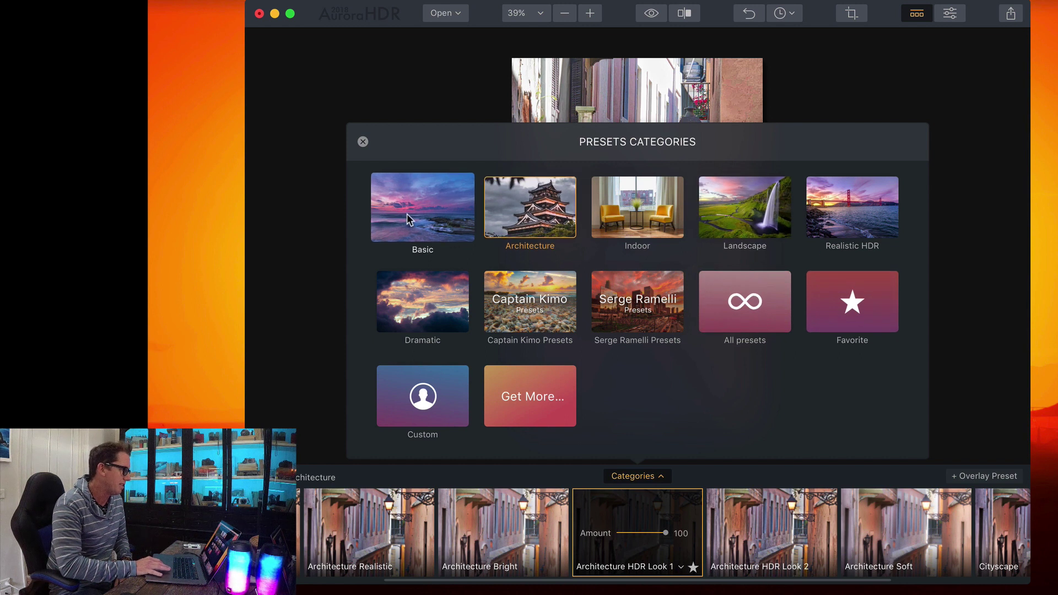
left_click(845, 220)
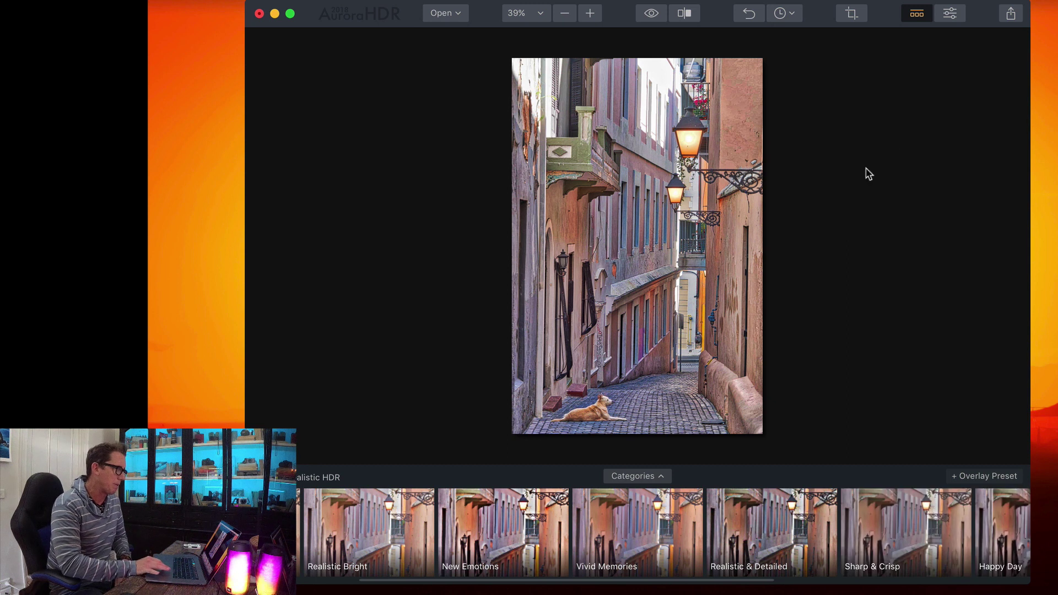
Try the Vivid Memories and Sharp & Crisp presets, ending with Happy Day applied
left_click(656, 510)
scroll(717, 512, "right", 3)
left_click(766, 512)
left_click(916, 499)
scroll(937, 502, "right", 2)
scroll(937, 501, "right", 3)
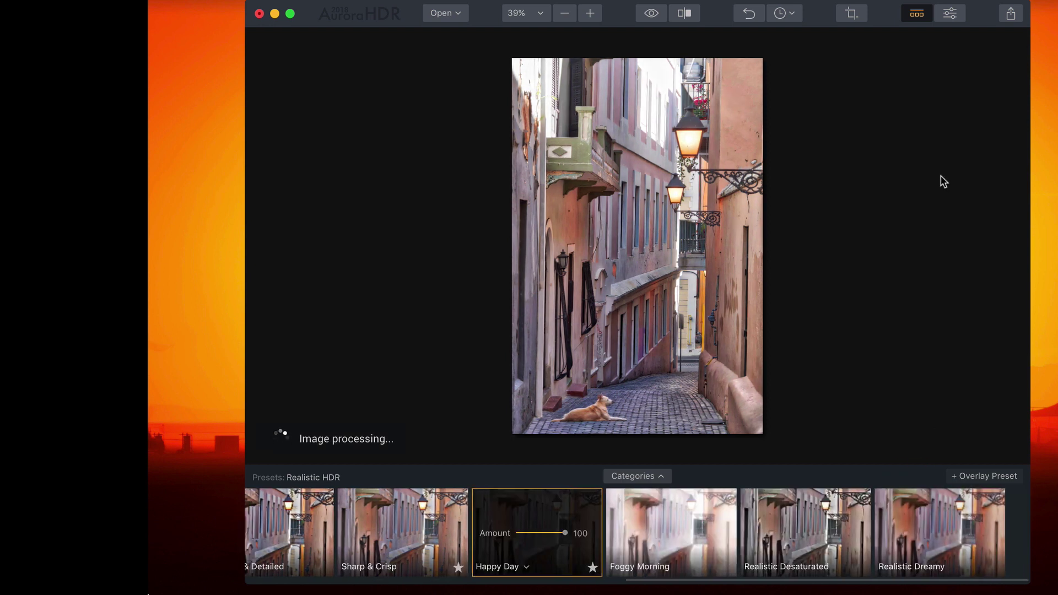
Try the Dramatic category's Sleepy Forest preset, then undo it
left_click(650, 476)
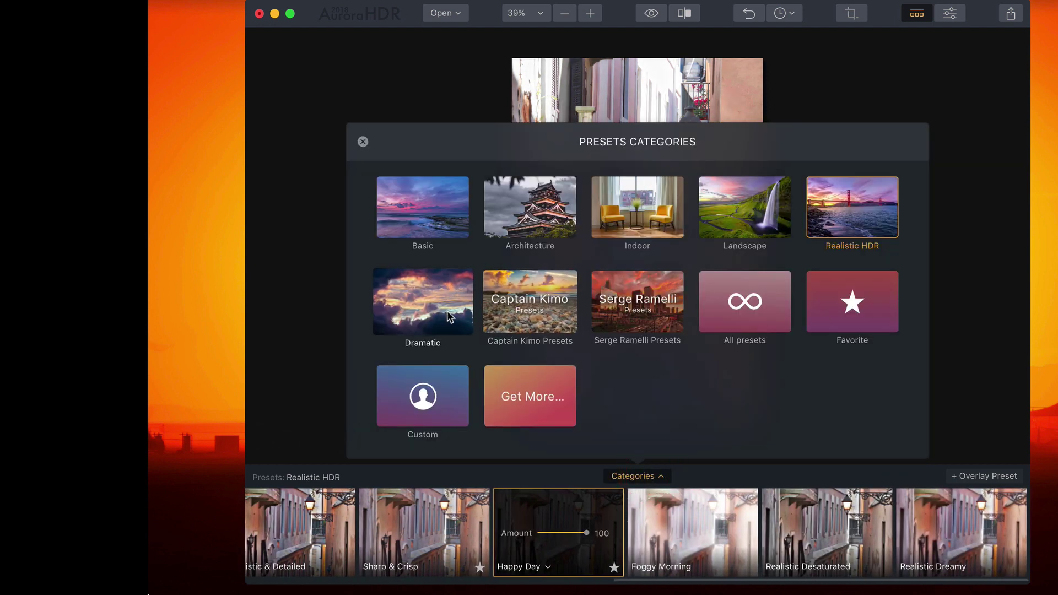
left_click(436, 290)
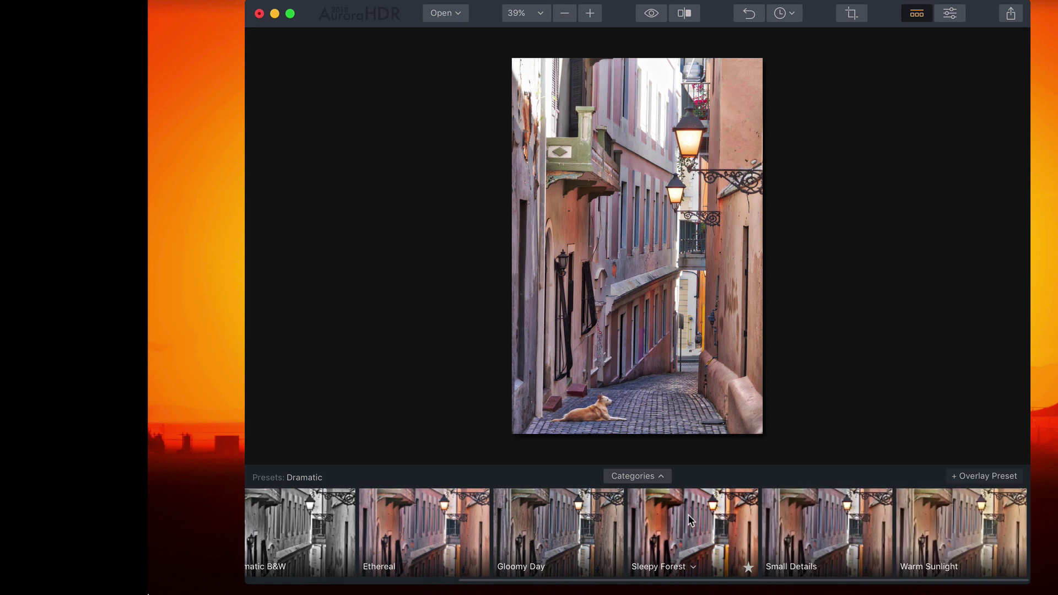
left_click(691, 520)
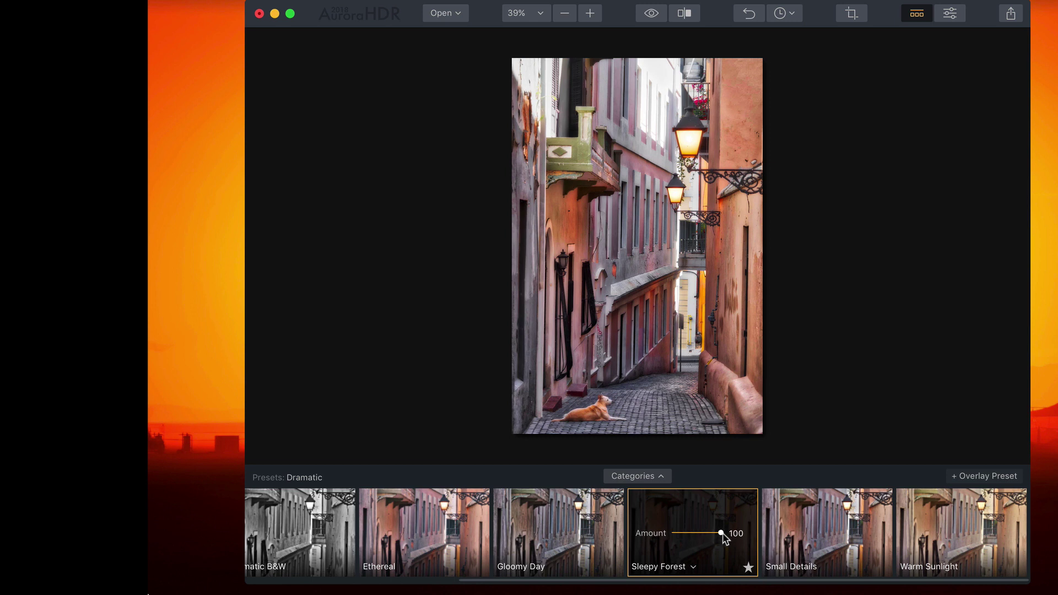
key("super+z")
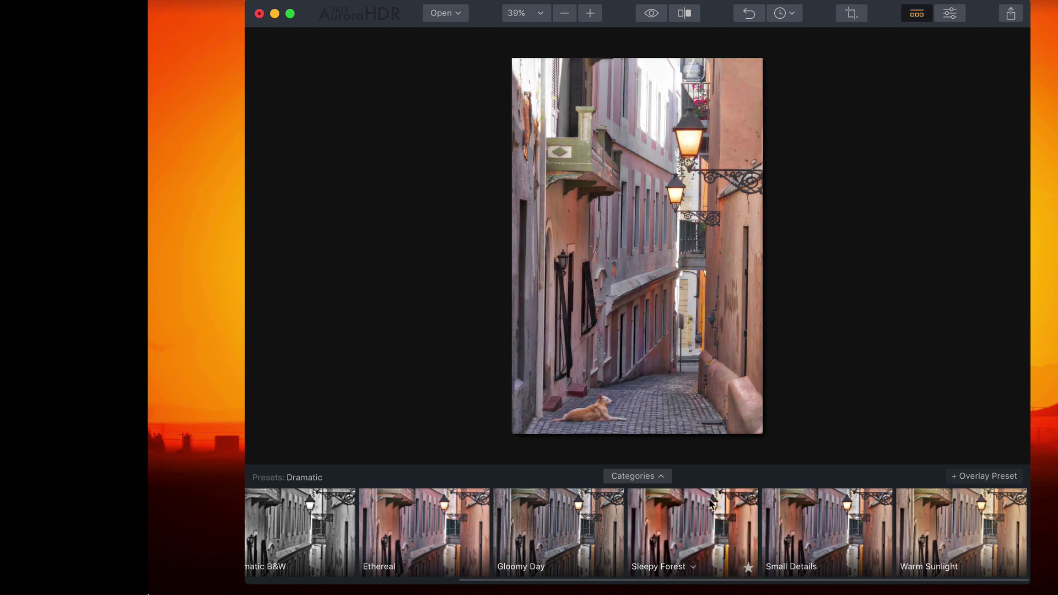
scroll(609, 518, "left", 5)
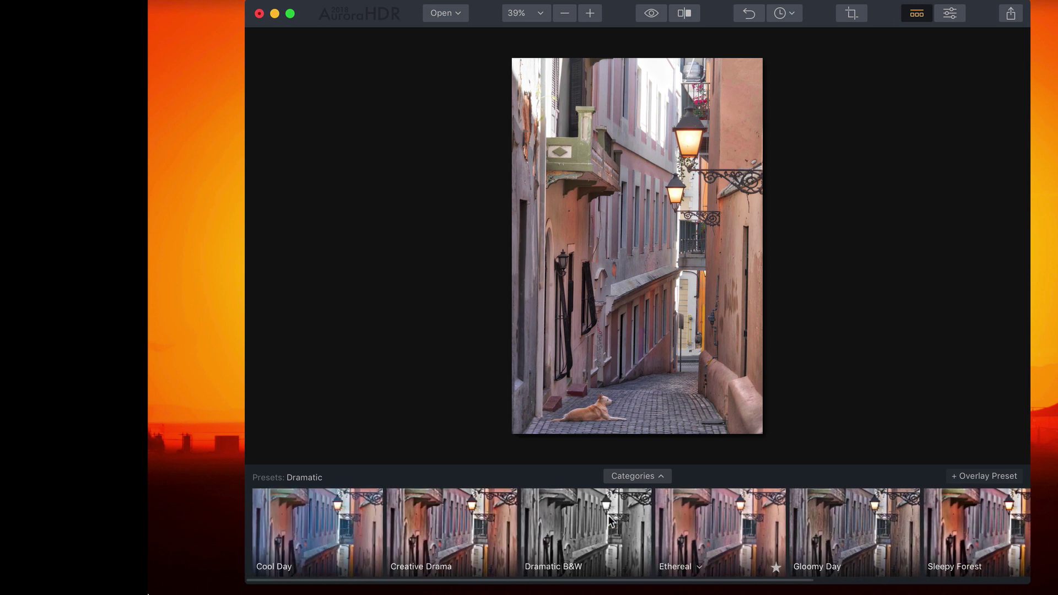
Apply Architecture HDR Look 1 from the Architecture preset category
left_click(645, 477)
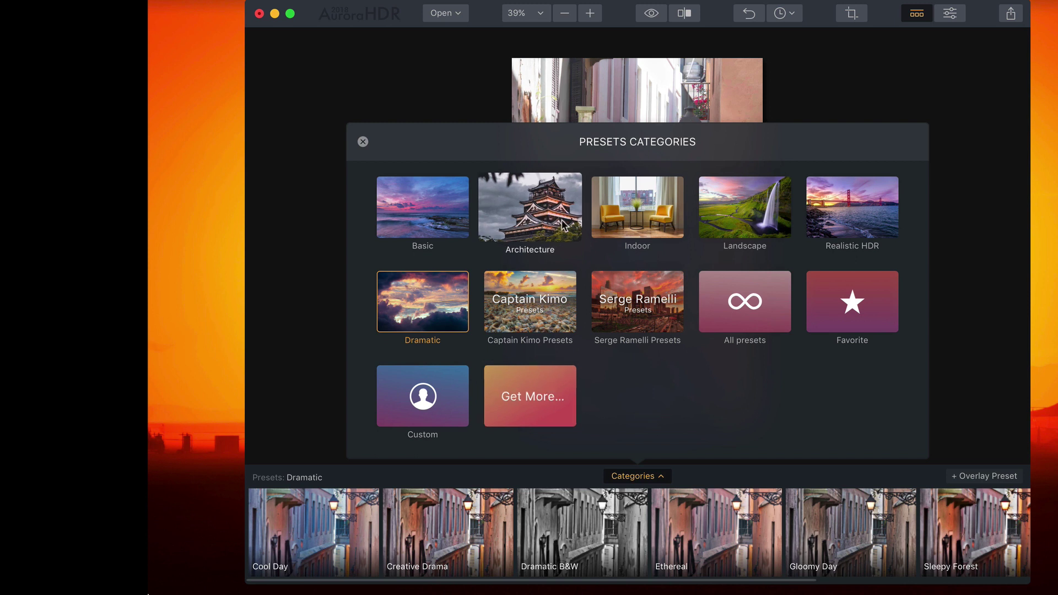
left_click(543, 209)
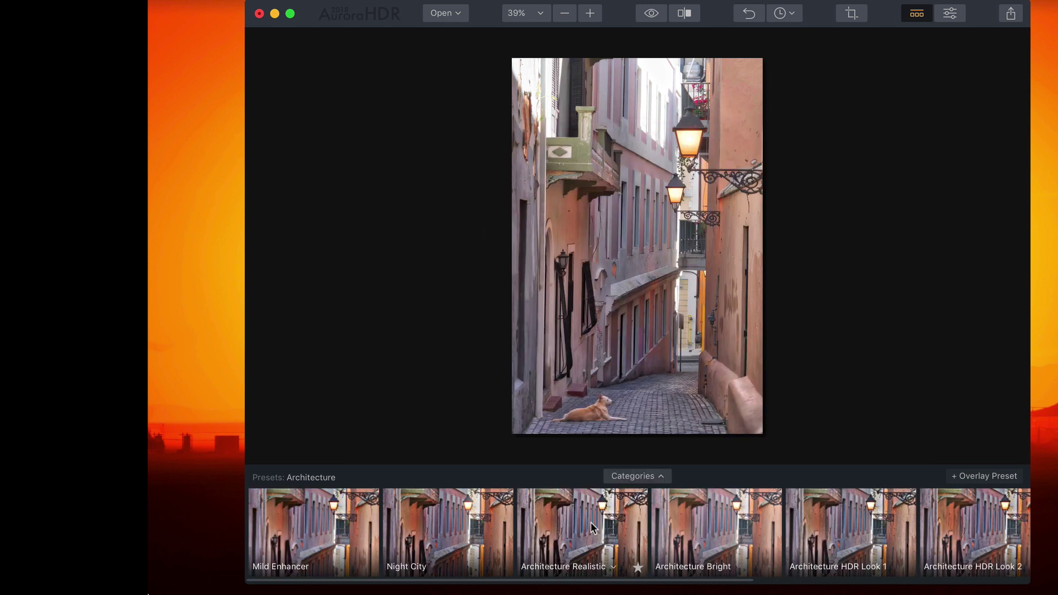
left_click(821, 515)
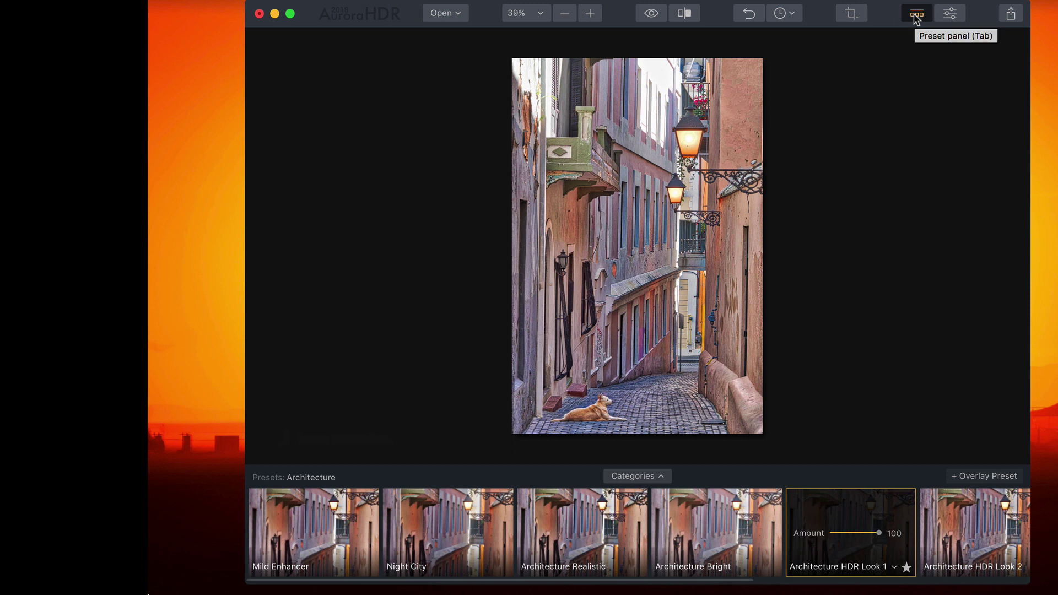
Swap the preset strip for the Filters panel, scrolled down to HDR Details Boost
left_click(917, 15)
left_click(949, 14)
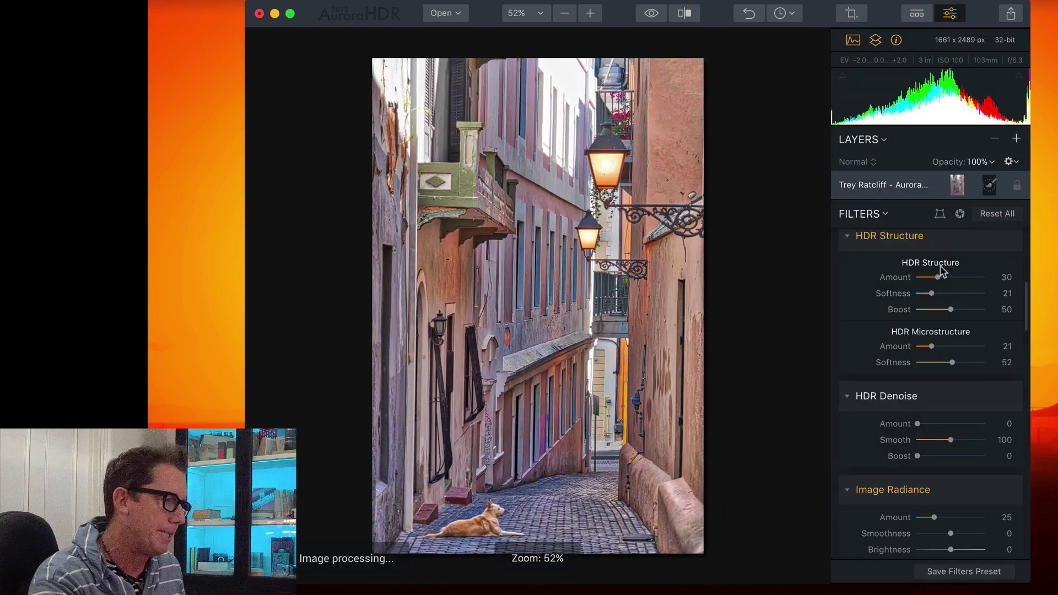
scroll(955, 439, "down", 10)
scroll(960, 440, "down", 5)
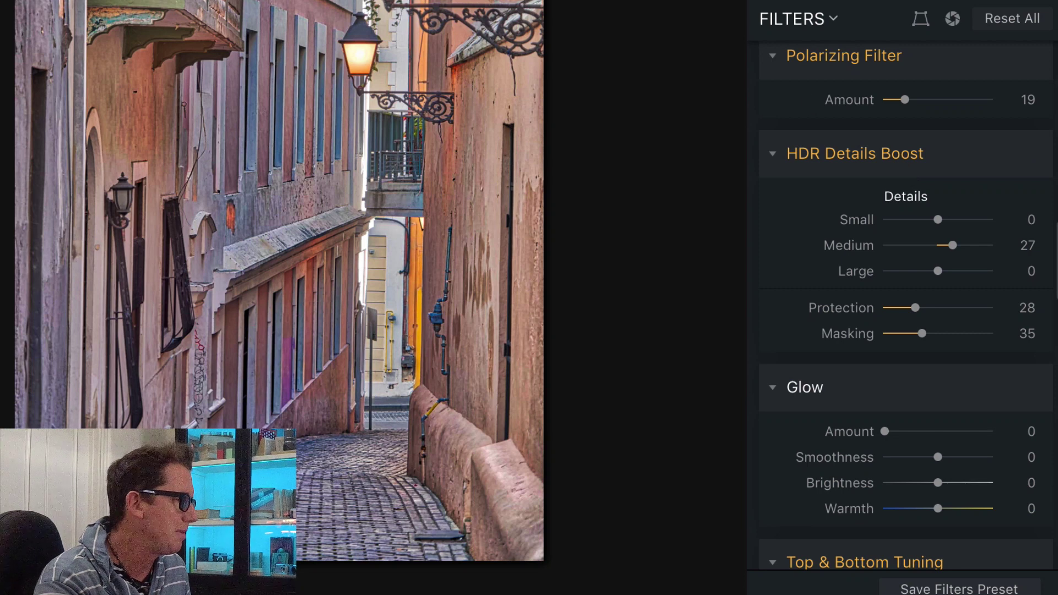
Zoom into the photo and pan across the building walls to the green balcony
key("z")
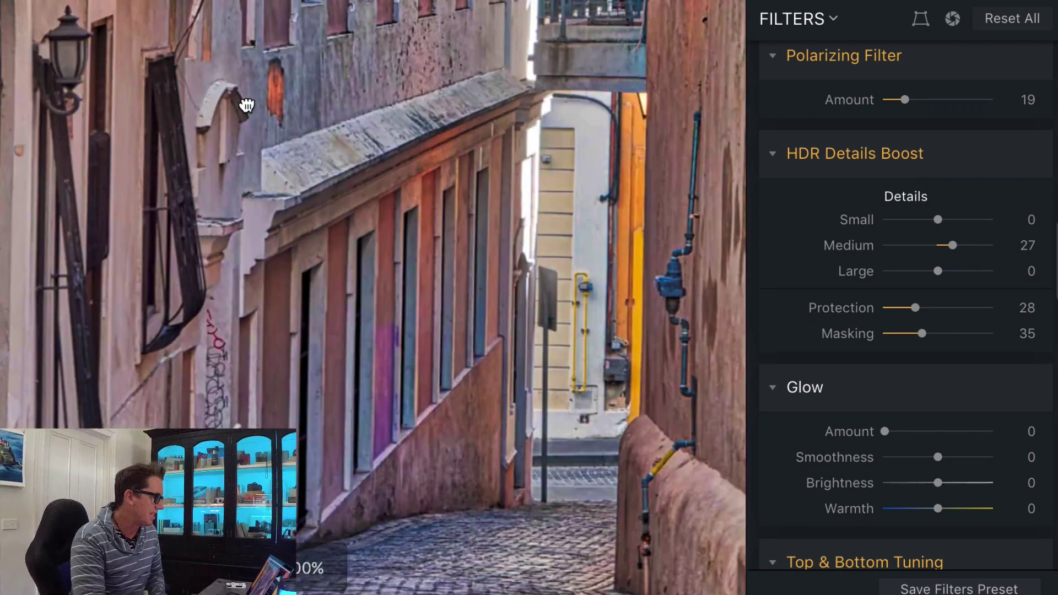
left_click_drag(246, 105, 232, 227)
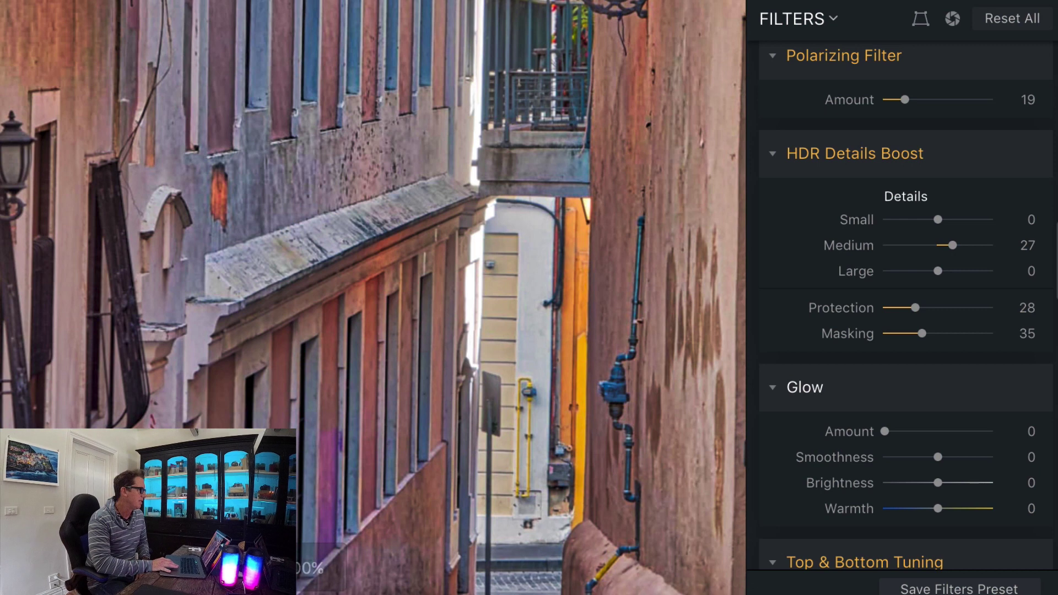
scroll(147, 76, "up", 5)
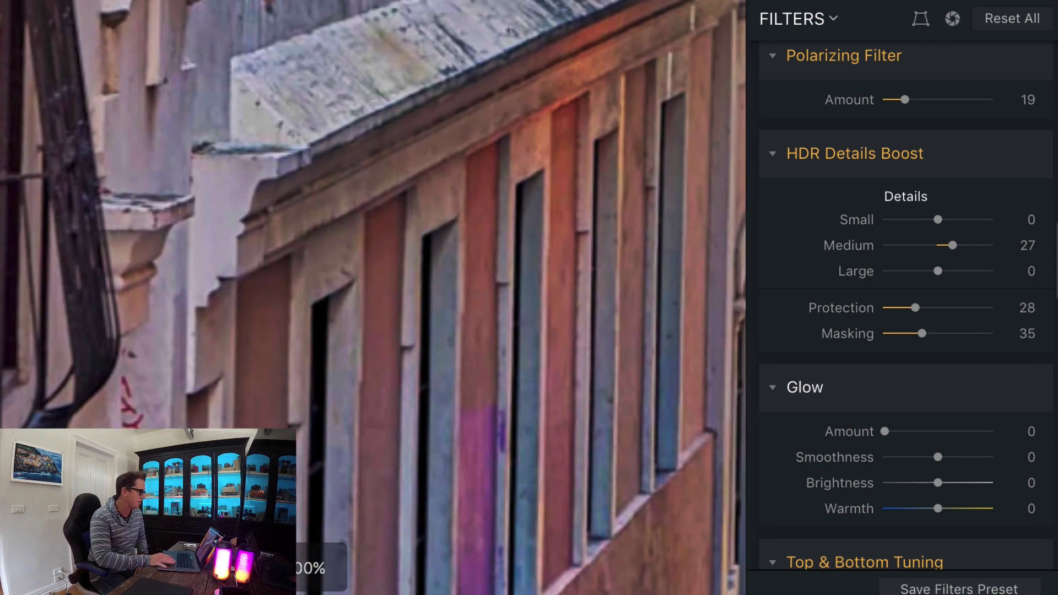
scroll(539, 148, "down", 3)
left_click_drag(428, 64, 444, 259)
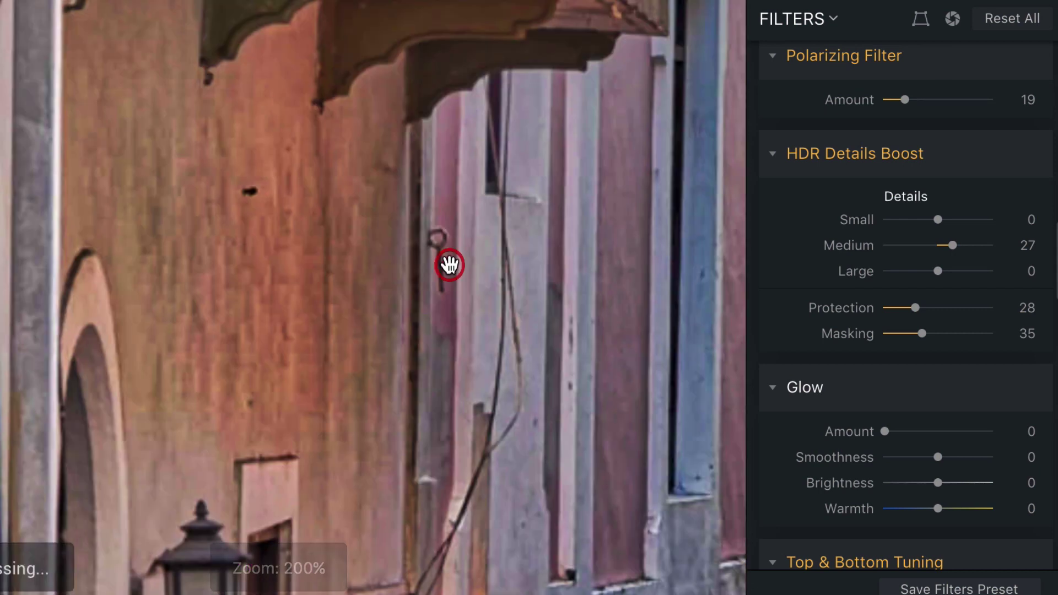
scroll(472, 392, "up", 3)
left_click_drag(472, 391, 456, 503)
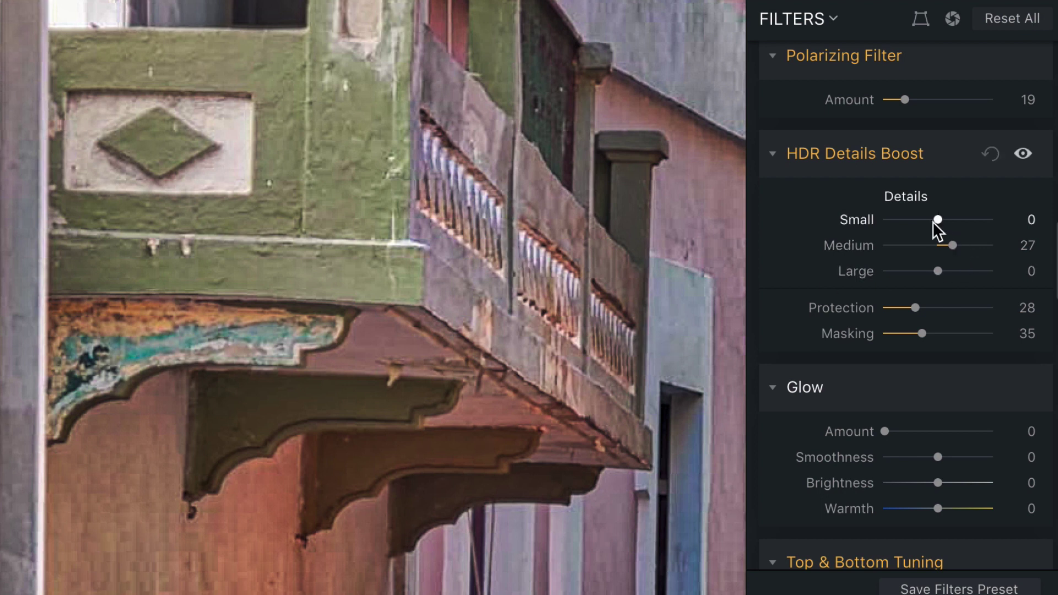
Raise HDR Details Boost Small details to 45 and Protection to 55
left_click_drag(937, 219, 957, 271)
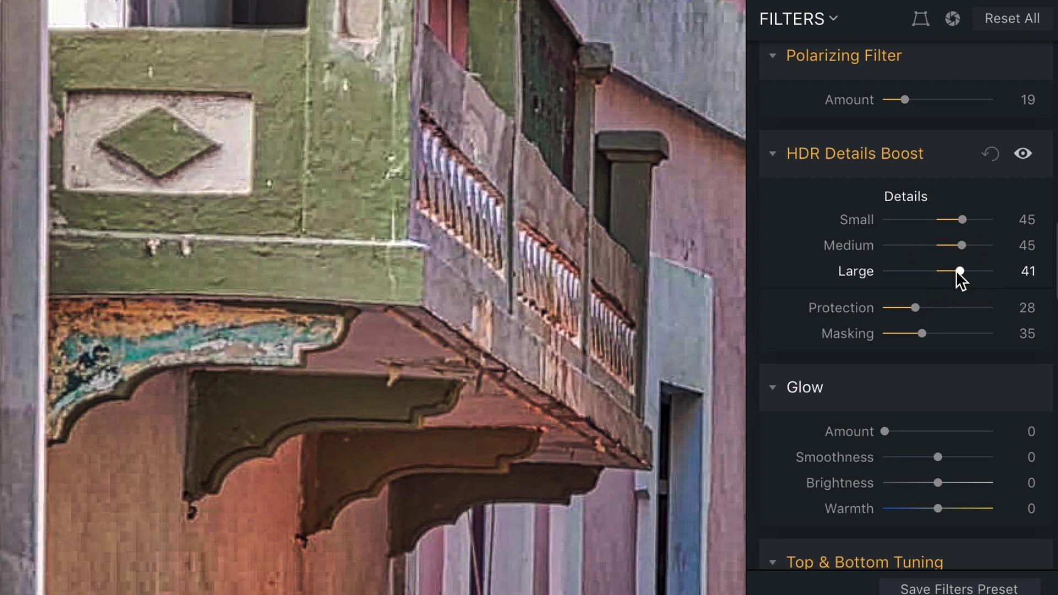
left_click_drag(915, 309, 956, 308)
left_click(944, 308)
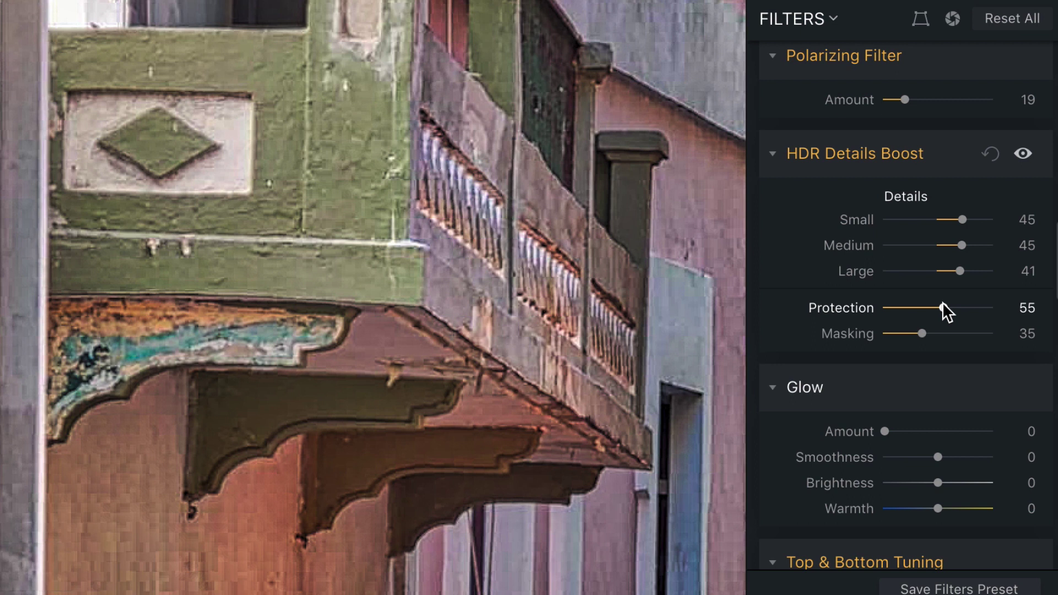
Compare with HDR Details Boost off and with the original, then raise Small details to 67
left_click(1023, 153)
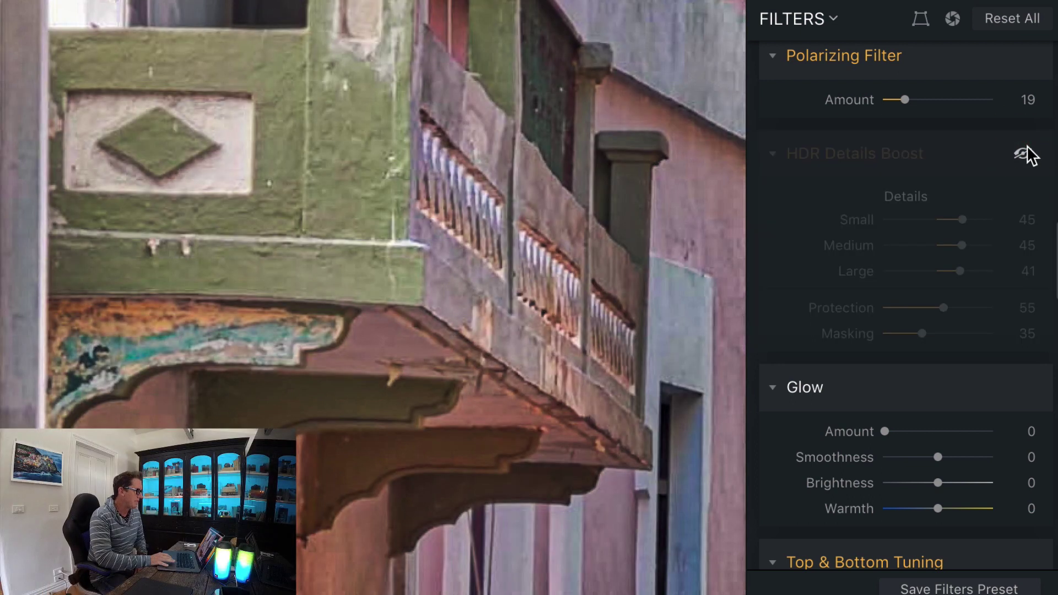
left_click(1023, 154)
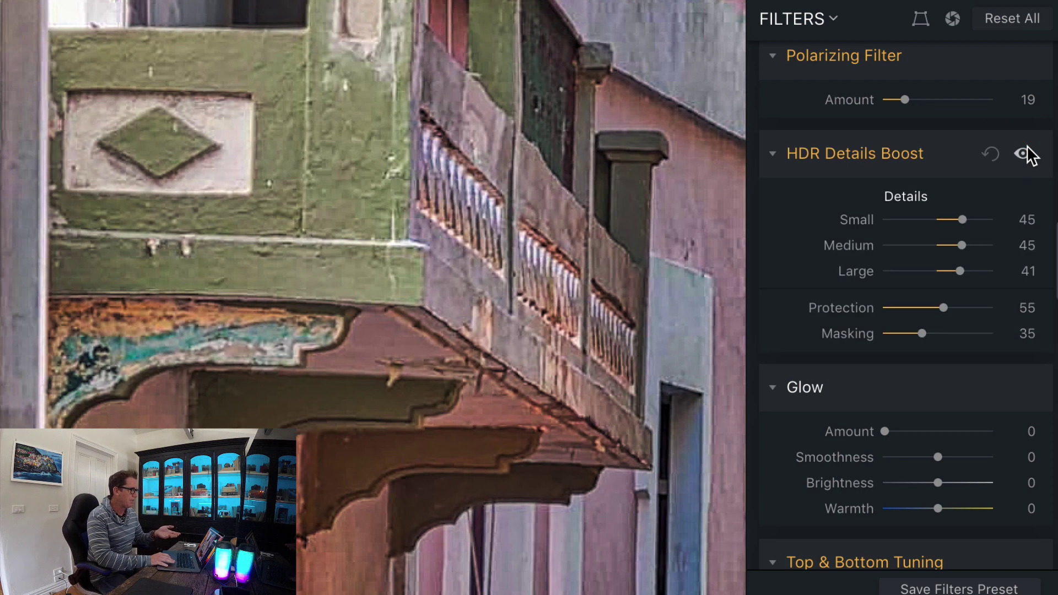
key("backslash")
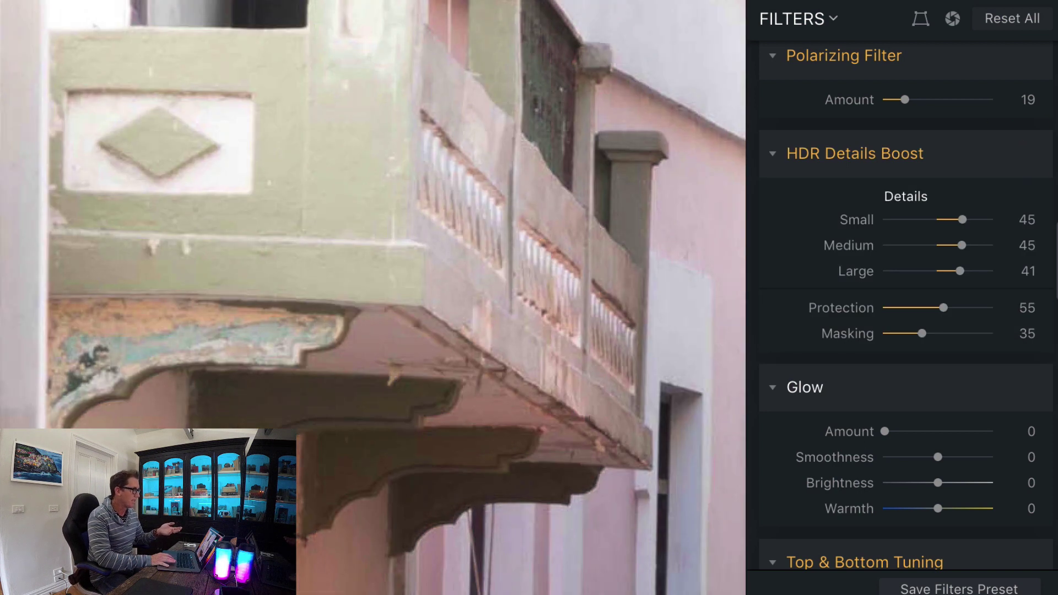
key("backslash")
key("backslash")
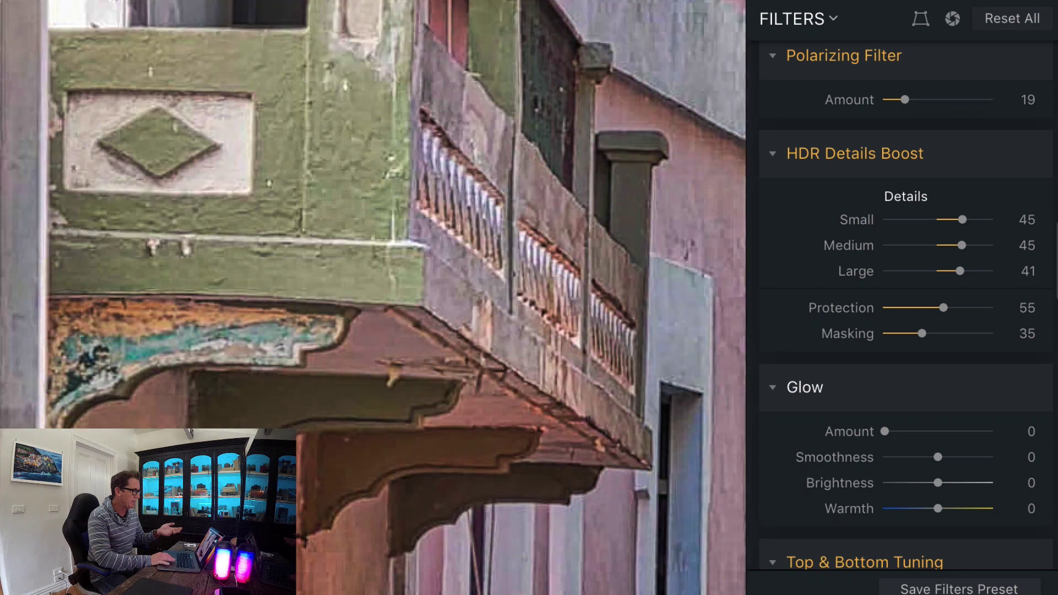
left_click_drag(962, 219, 976, 272)
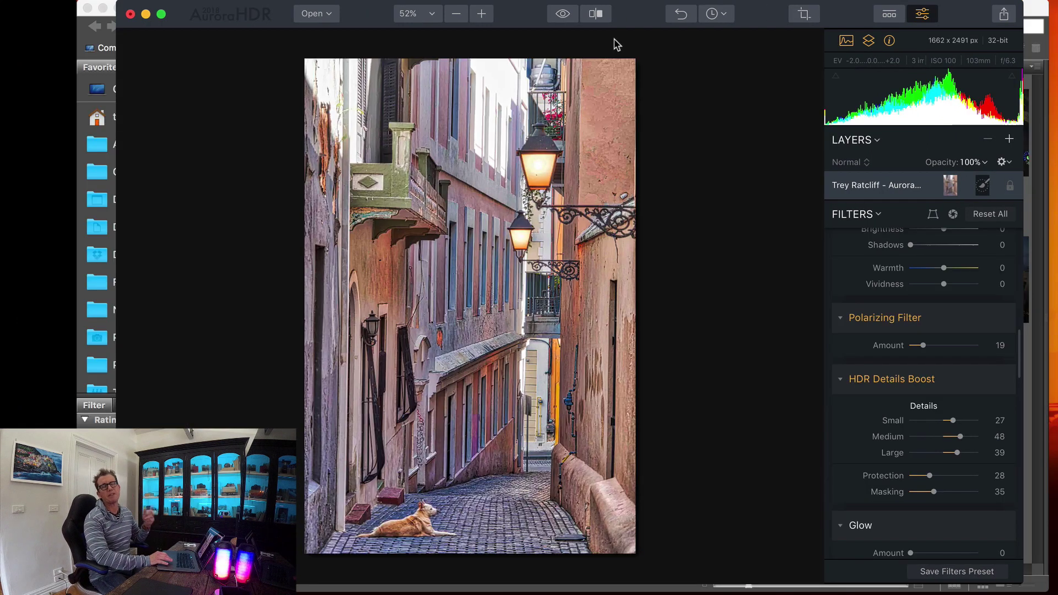
left_click(562, 15)
left_click(560, 18)
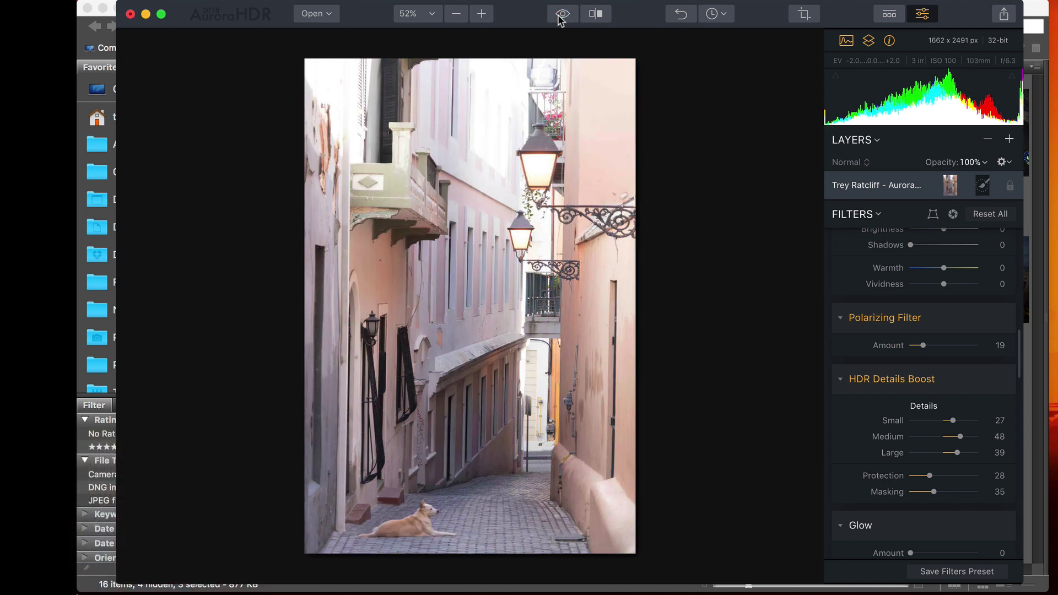